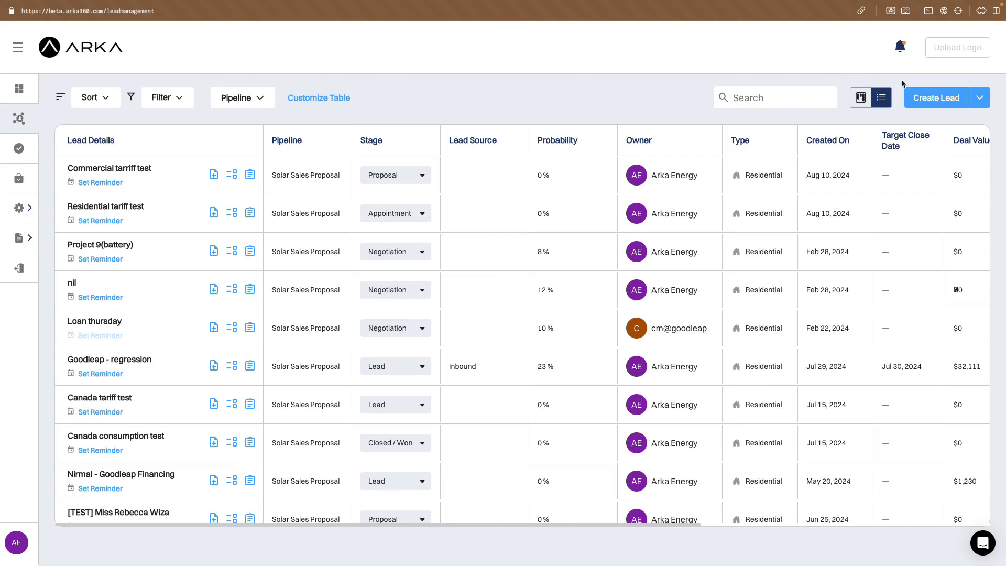
Create a new residential lead with the full name "Residential lead".
{"action": "left_click", "coordinate": [937, 97]}
{"action": "left_click", "coordinate": [715, 89]}
{"action": "key", "text": "super+s"}
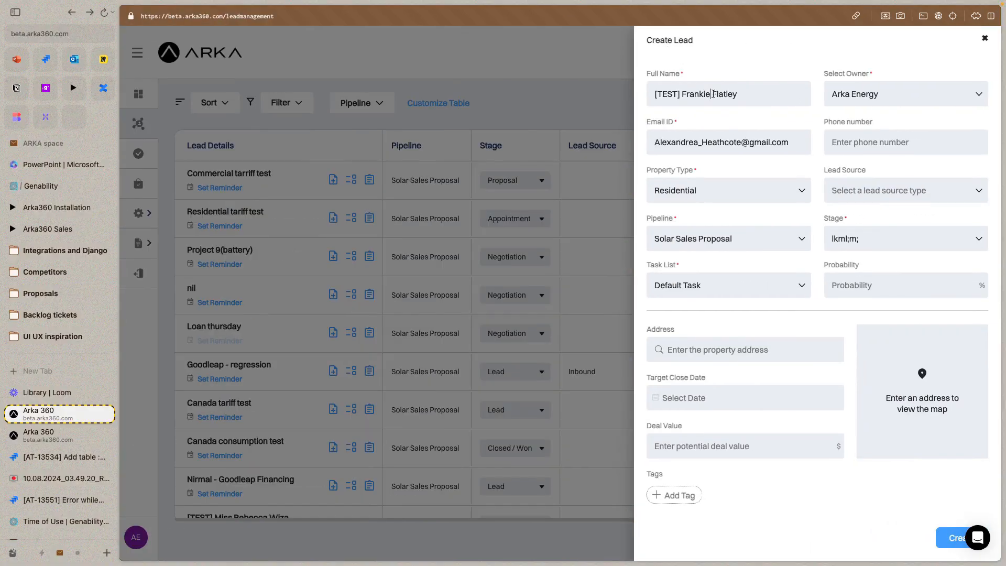
{"action": "key", "text": "super+a"}
{"action": "type", "text": "Residential lead"}
{"action": "key", "text": "Return"}
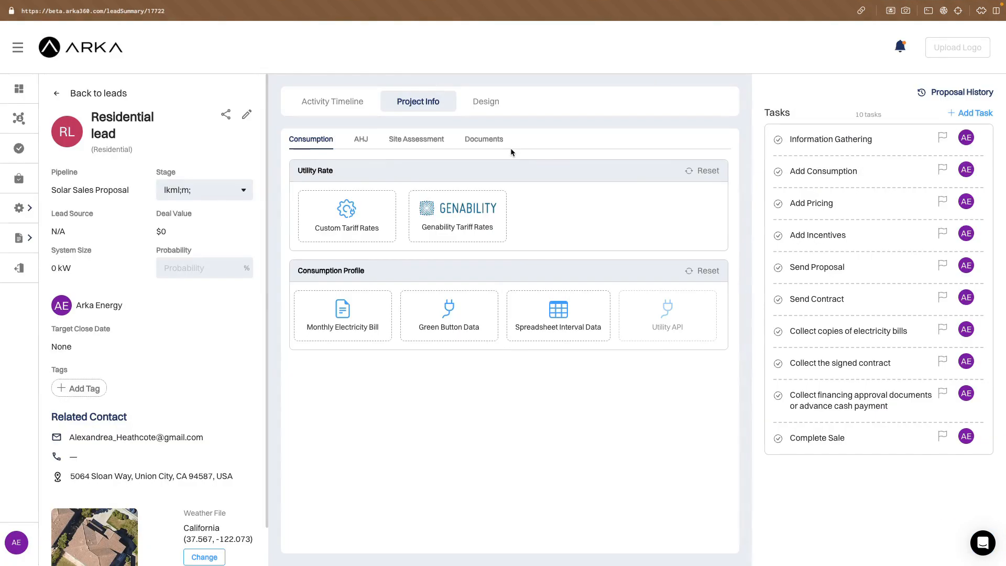
Use Genability tariff rates for the lead's utility rate and look through the available pre-solar utility rates.
{"action": "left_click", "coordinate": [491, 209]}
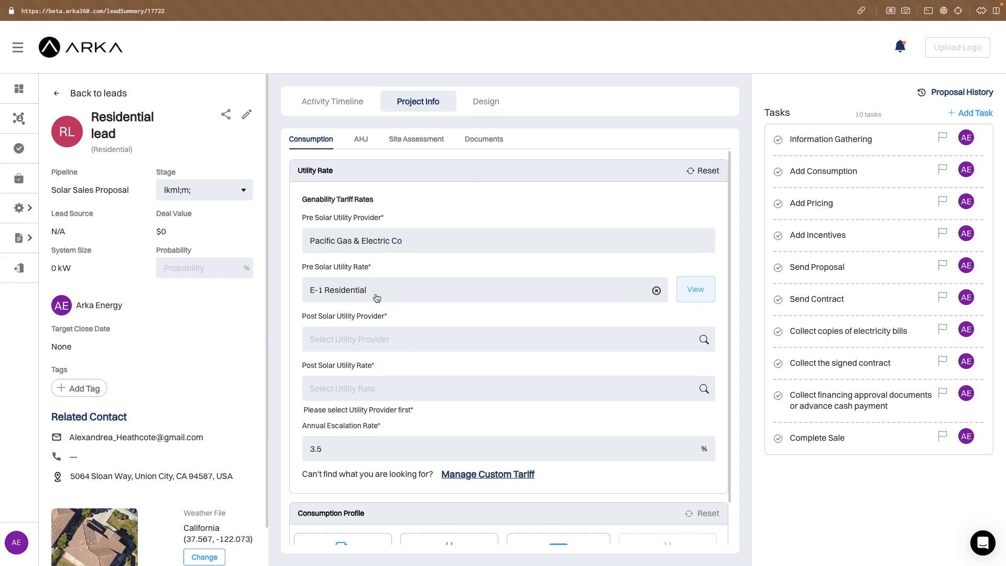
{"action": "left_click", "coordinate": [404, 293]}
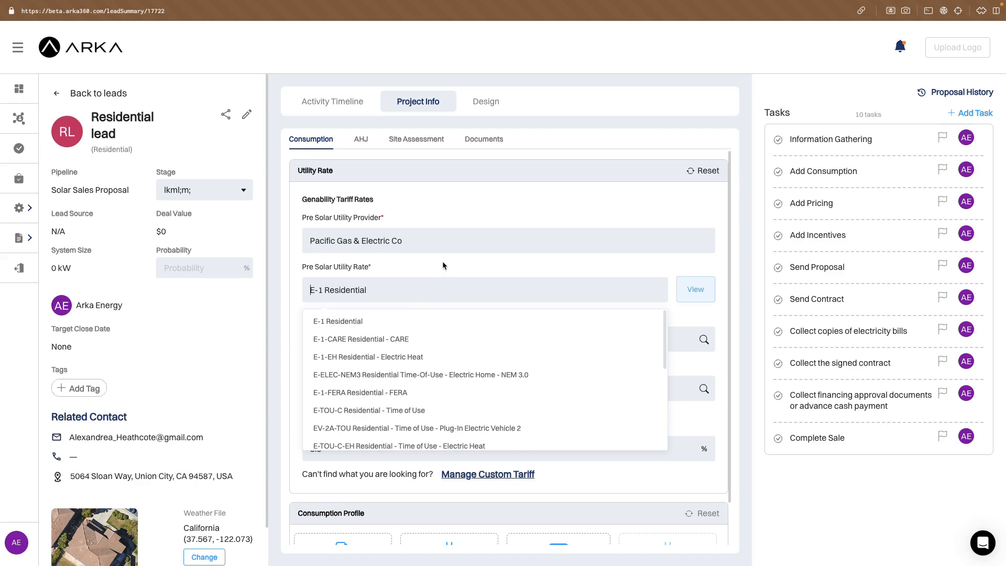
{"action": "left_click", "coordinate": [425, 255]}
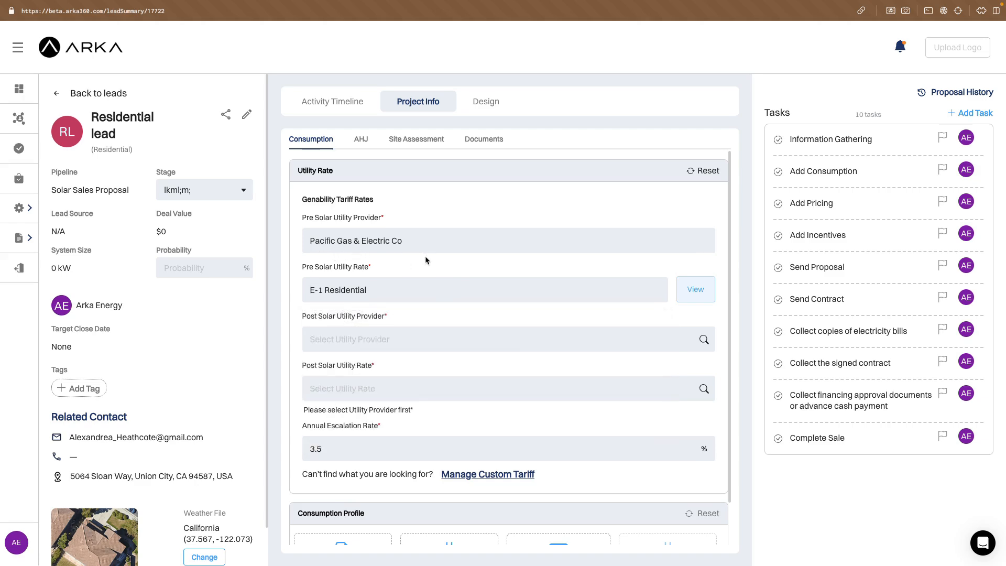
Open the pre-solar E-1 Residential tariff and check whether it has TOU rates, tiered rates and solar eligibility.
{"action": "left_click", "coordinate": [700, 294]}
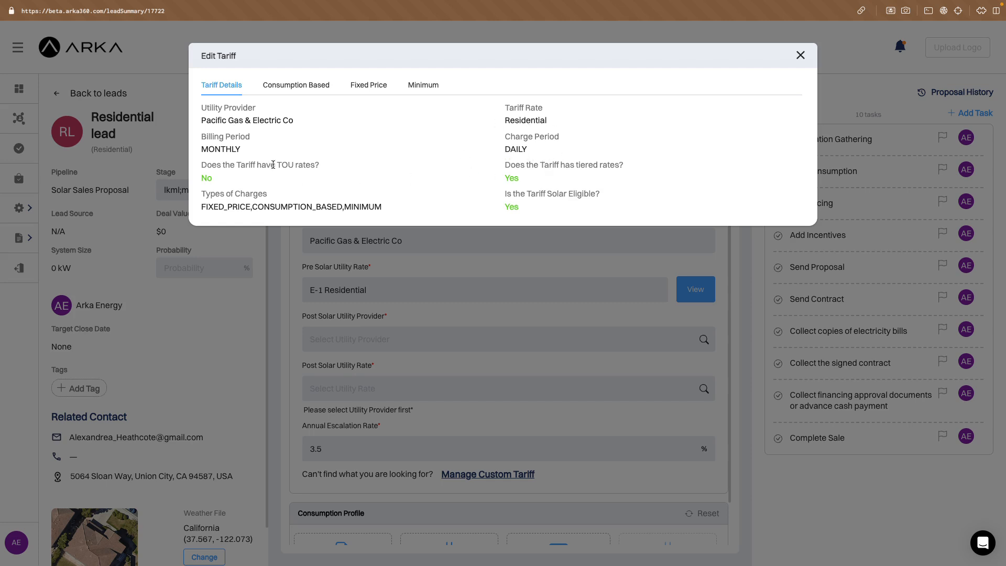
{"action": "left_click_drag", "start_coordinate": [277, 164], "coordinate": [322, 166]}
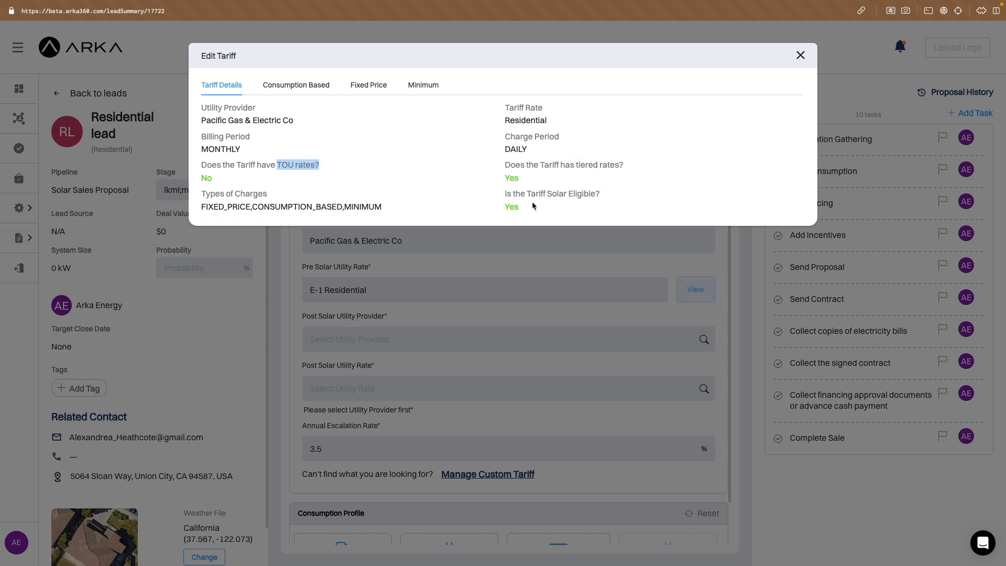
{"action": "left_click", "coordinate": [572, 191]}
Examine the pre-solar tariff's consumption-based charges, including the rates for Public Purpose Programs and Wildfire Hardening.
{"action": "left_click", "coordinate": [315, 87]}
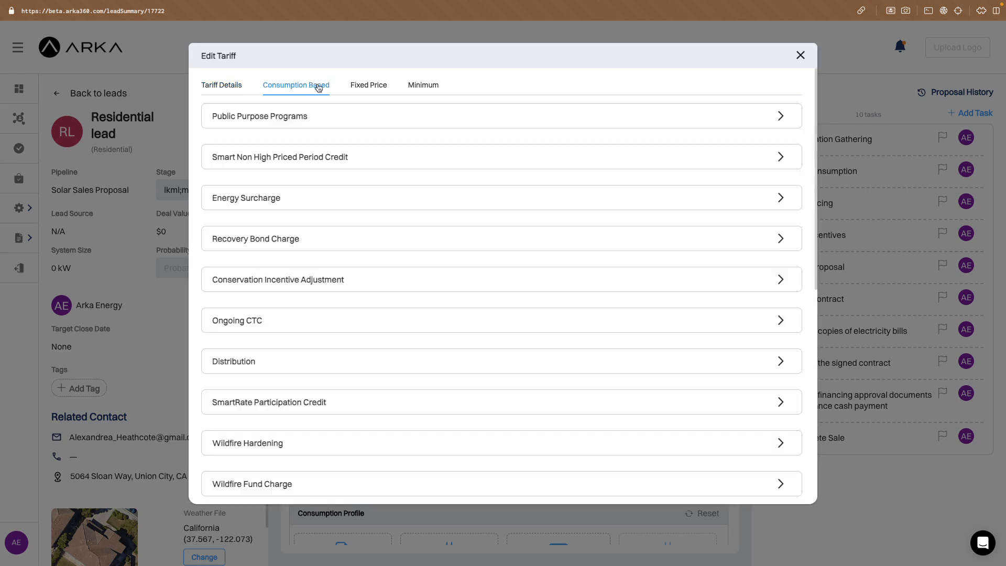
{"action": "left_click", "coordinate": [418, 120]}
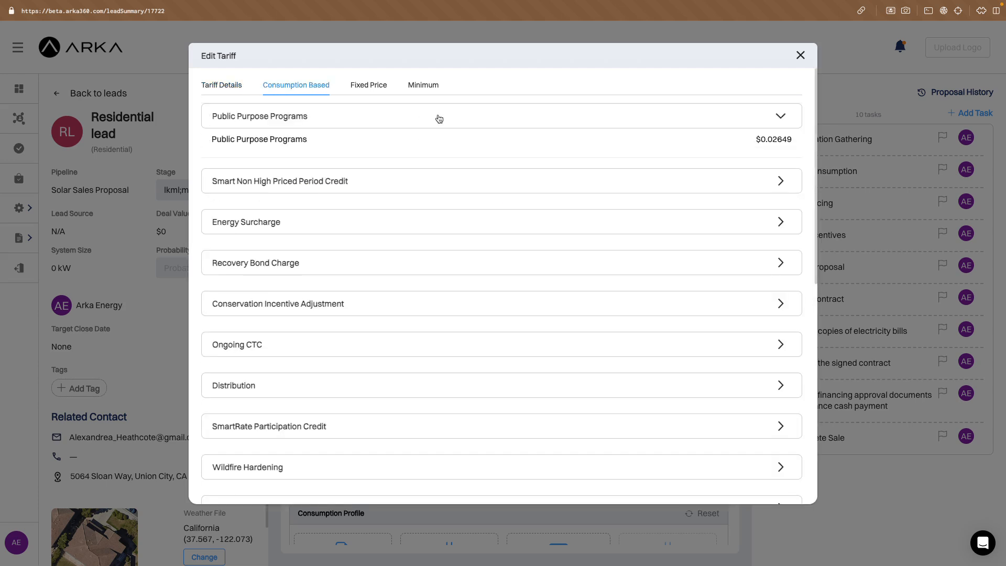
{"action": "left_click", "coordinate": [439, 120]}
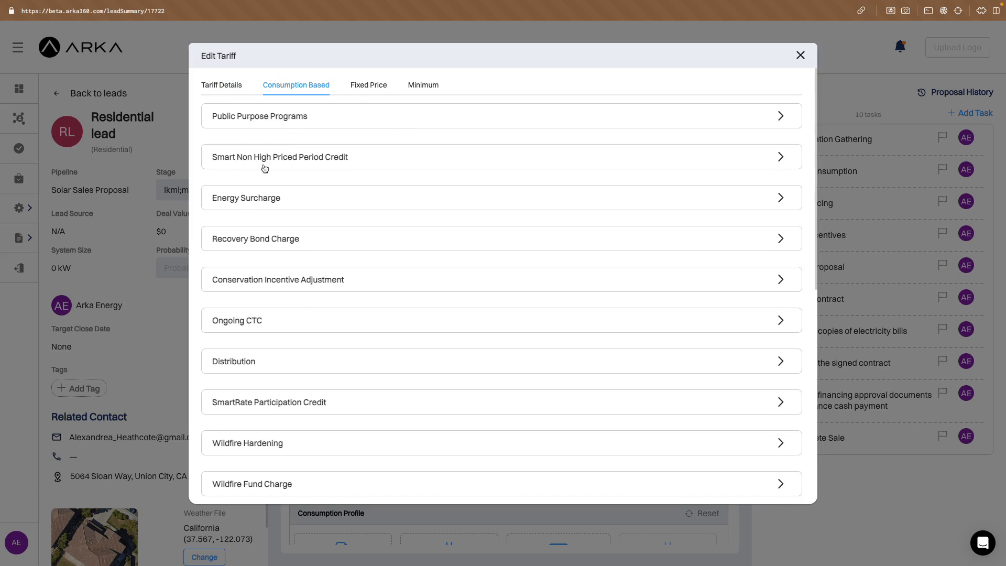
{"action": "scroll", "coordinate": [288, 239], "scroll_direction": "down", "scroll_amount": 5}
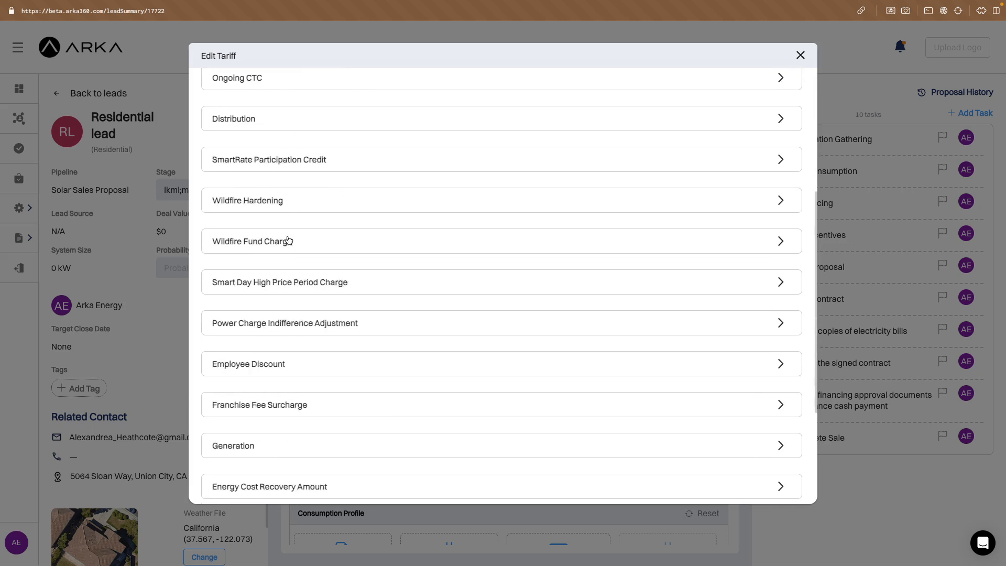
{"action": "left_click", "coordinate": [341, 212]}
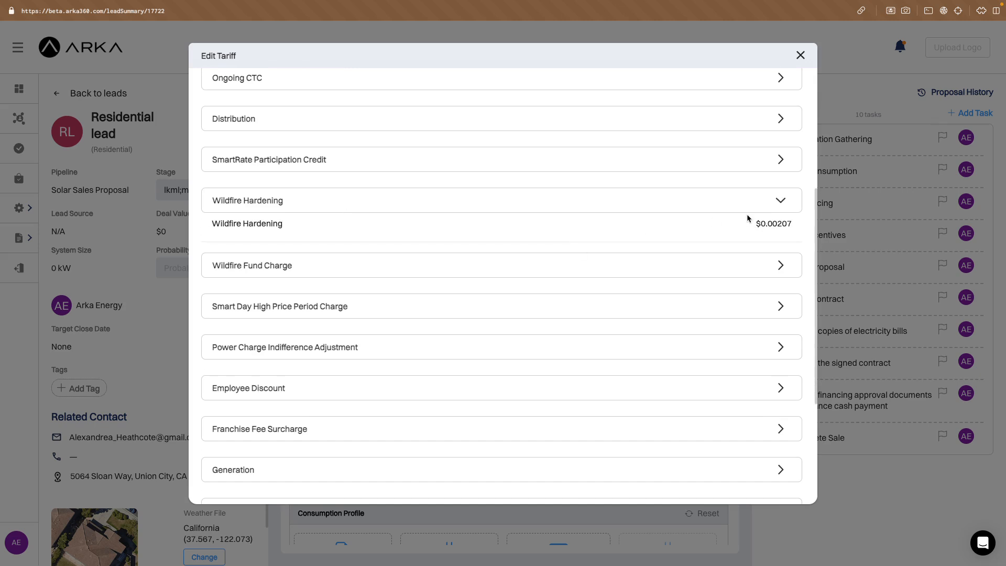
{"action": "left_click_drag", "start_coordinate": [755, 224], "coordinate": [792, 225]}
{"action": "scroll", "coordinate": [560, 269], "scroll_direction": "up", "scroll_amount": 5}
Review the pre-solar tariff's charge types along with its fixed-price and minimum charges, and close the tariff.
{"action": "left_click", "coordinate": [221, 88]}
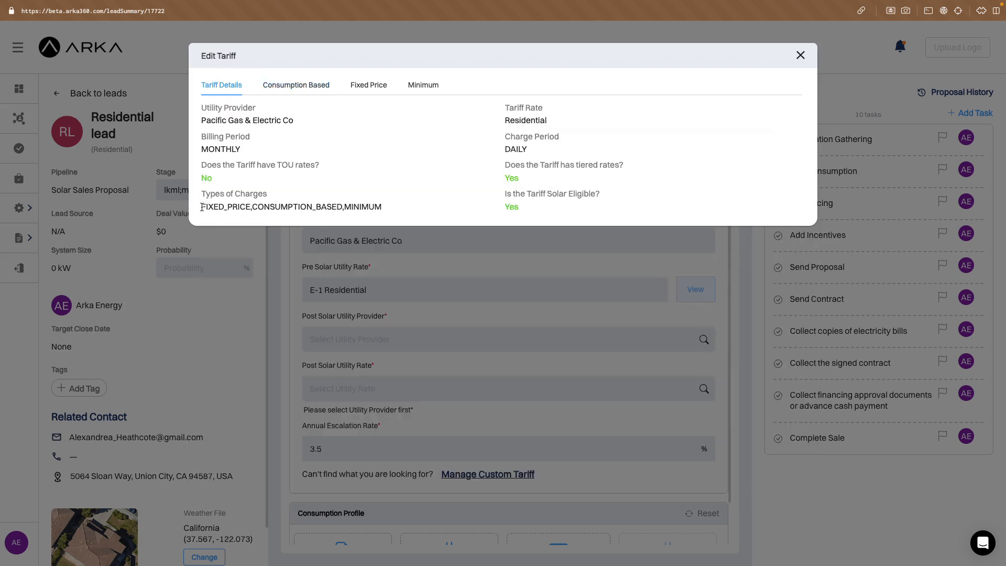
{"action": "left_click_drag", "start_coordinate": [203, 207], "coordinate": [252, 207]}
{"action": "left_click", "coordinate": [297, 208]}
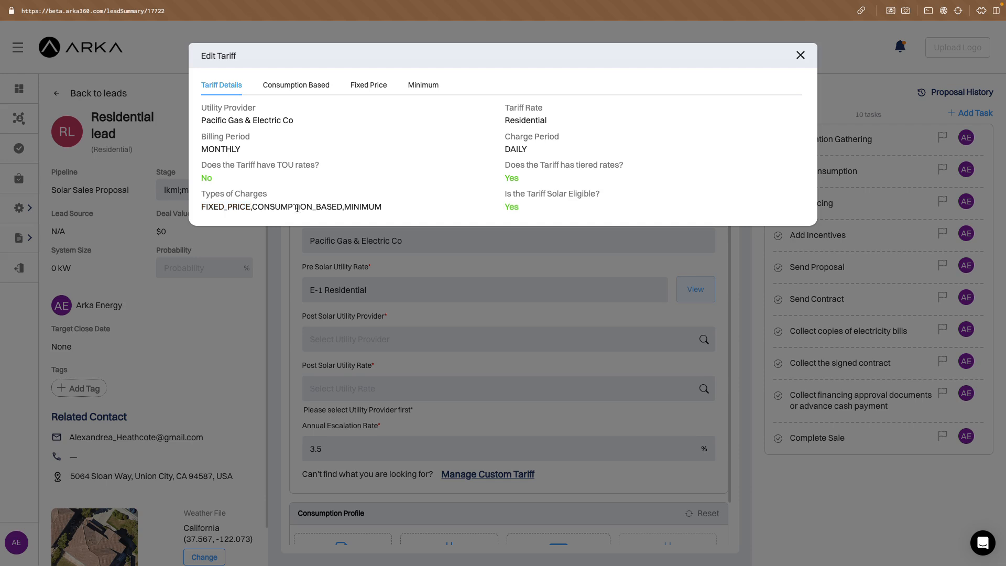
{"action": "left_click", "coordinate": [368, 86]}
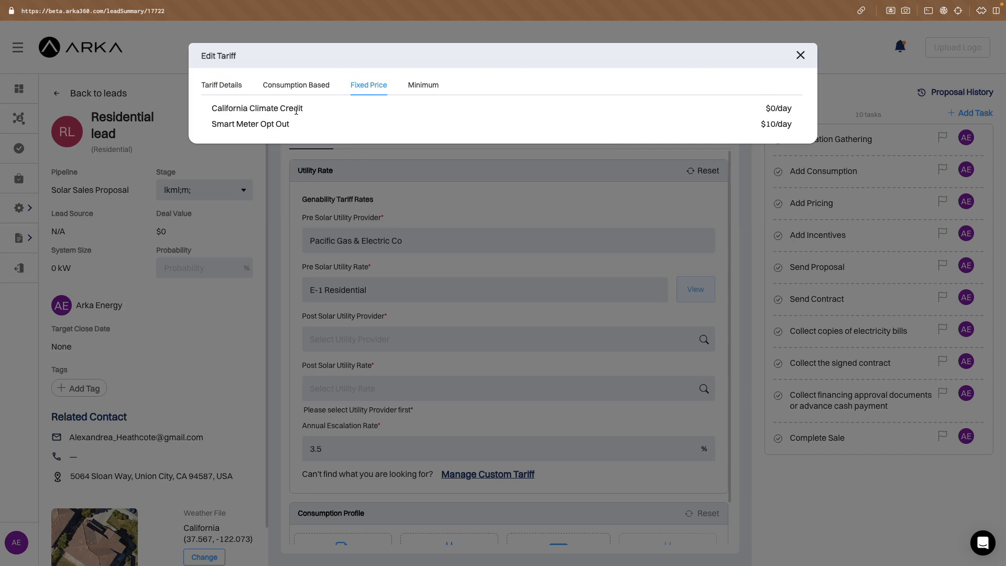
{"action": "left_click", "coordinate": [423, 85]}
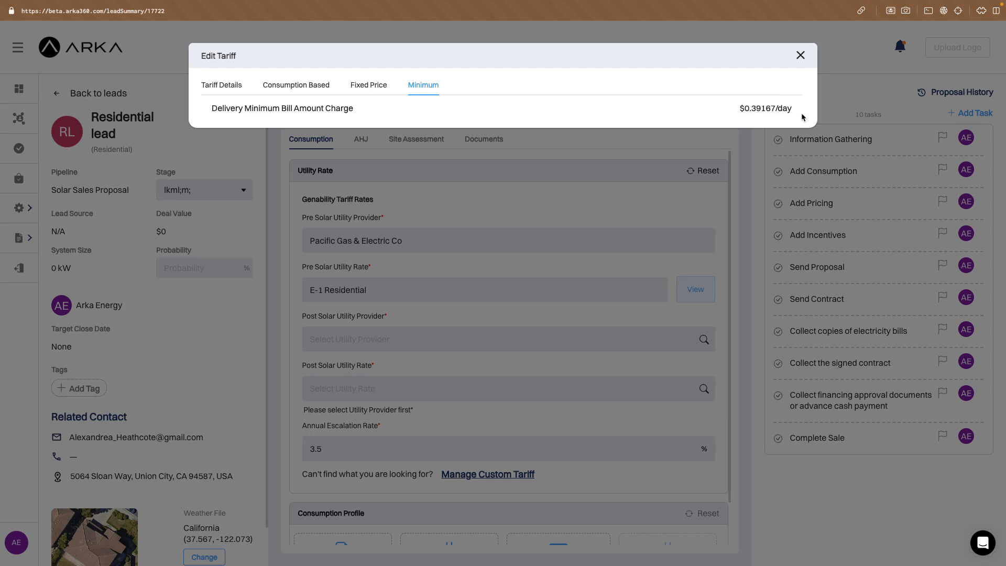
{"action": "left_click", "coordinate": [801, 55]}
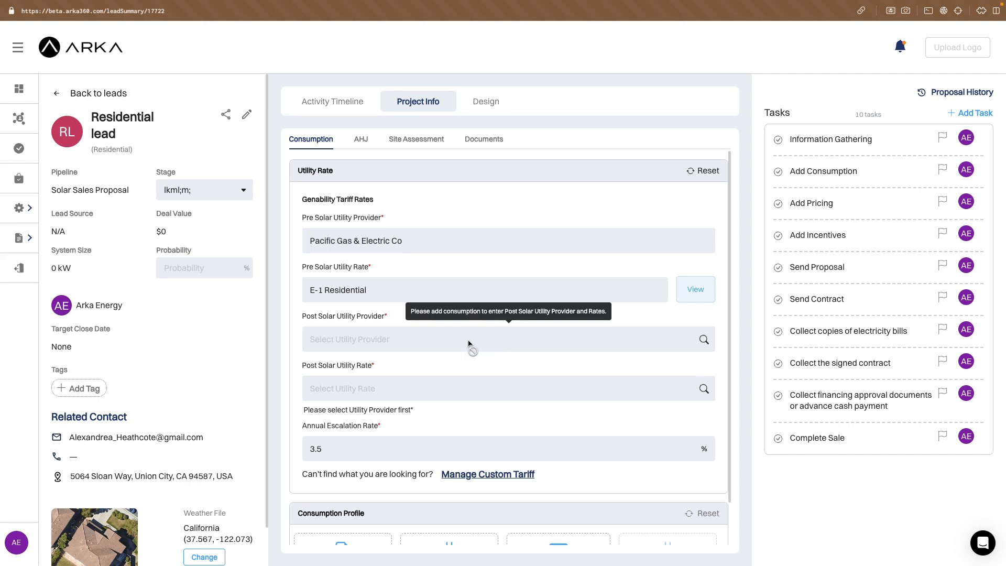
Add a Monthly Electricity Bill consumption profile with January energy usage of 1500 kWh.
{"action": "scroll", "coordinate": [469, 344], "scroll_direction": "down", "scroll_amount": 2}
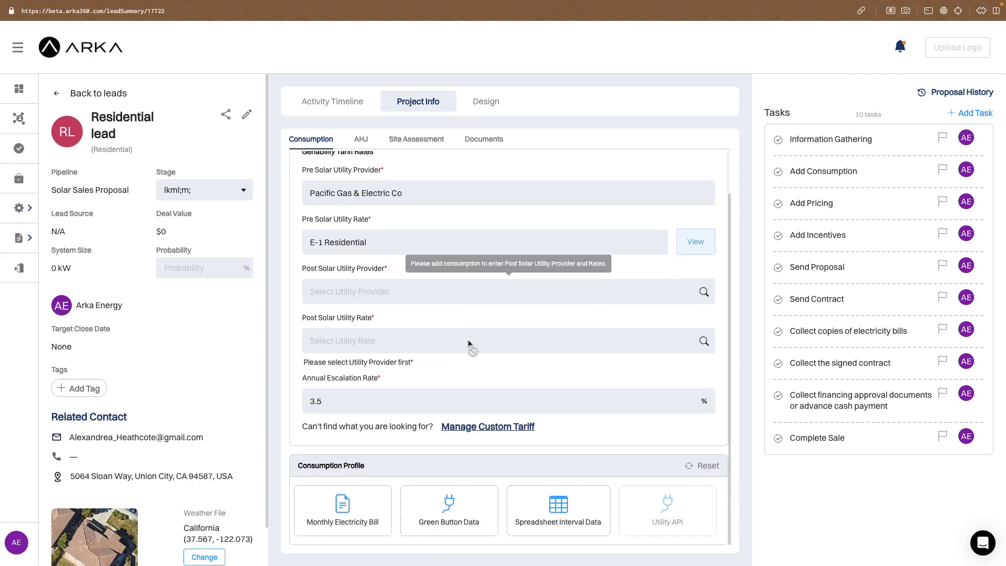
{"action": "left_click", "coordinate": [346, 515]}
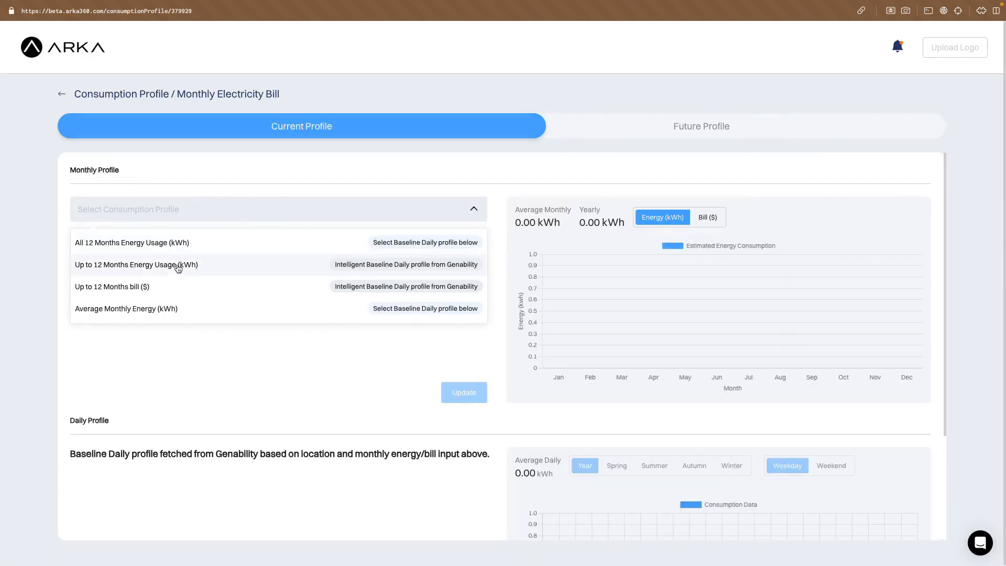
{"action": "left_click", "coordinate": [178, 266]}
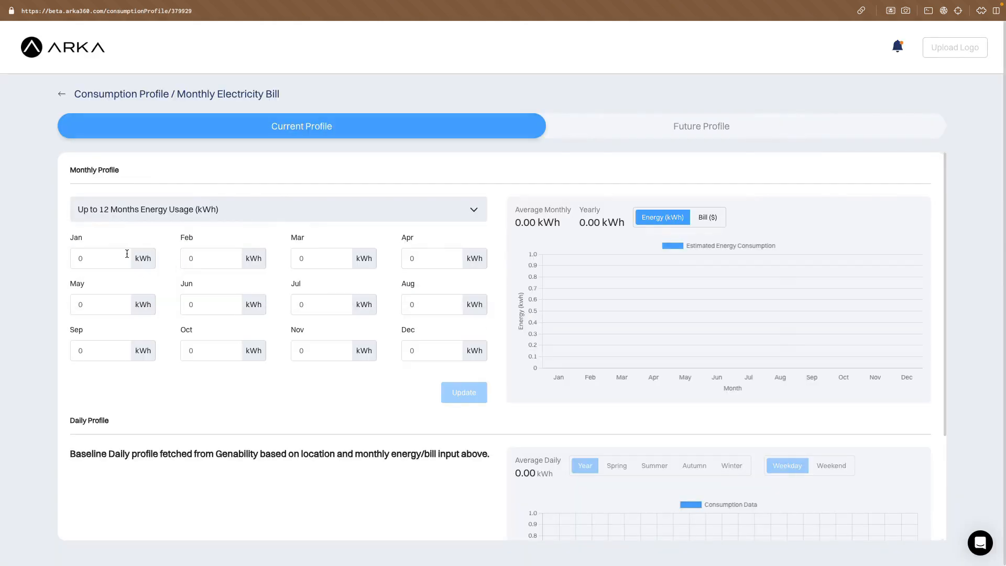
{"action": "left_click", "coordinate": [125, 256]}
{"action": "type", "text": "1500"}
{"action": "key", "text": "Return"}
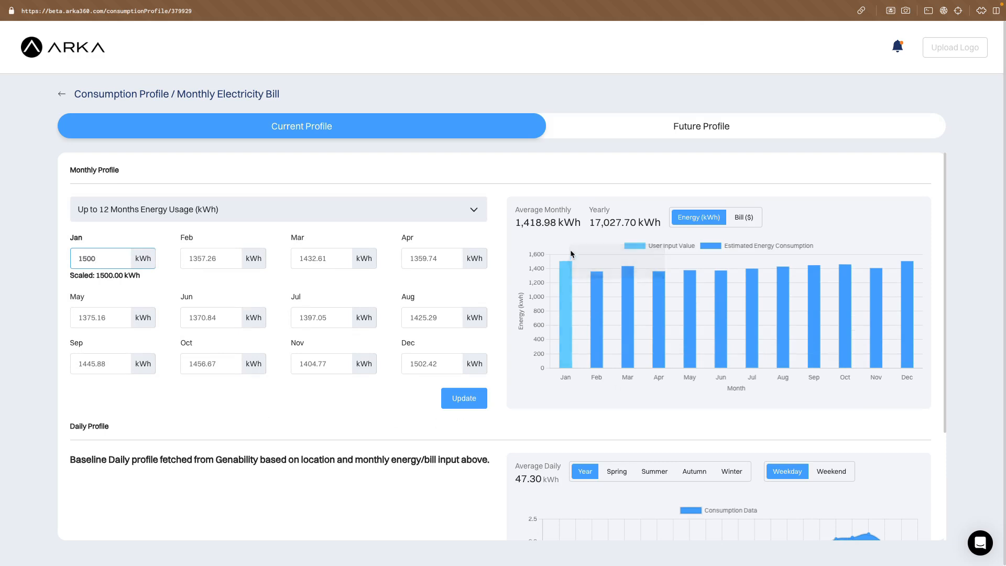
Examine the monthly bill chart and the daily consumption profile by season and for weekends, and return to the lead.
{"action": "mouse_move", "coordinate": [563, 295]}
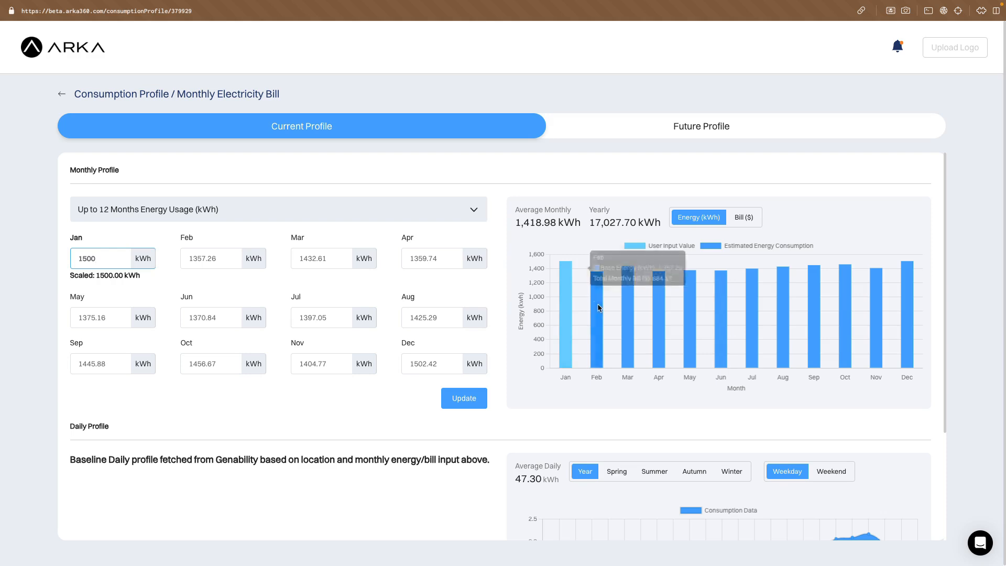
{"action": "left_click", "coordinate": [749, 216]}
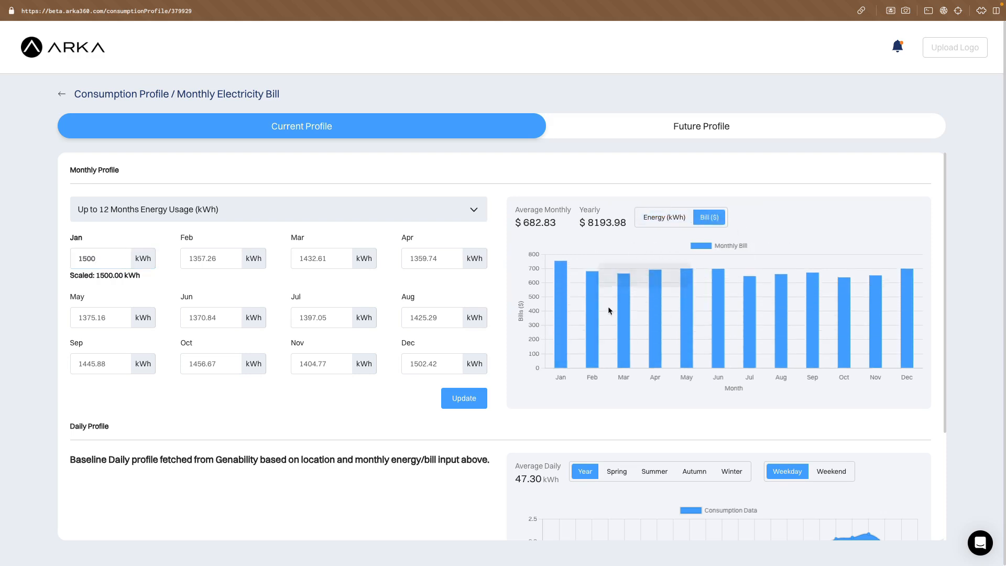
{"action": "scroll", "coordinate": [687, 310], "scroll_direction": "down", "scroll_amount": 2}
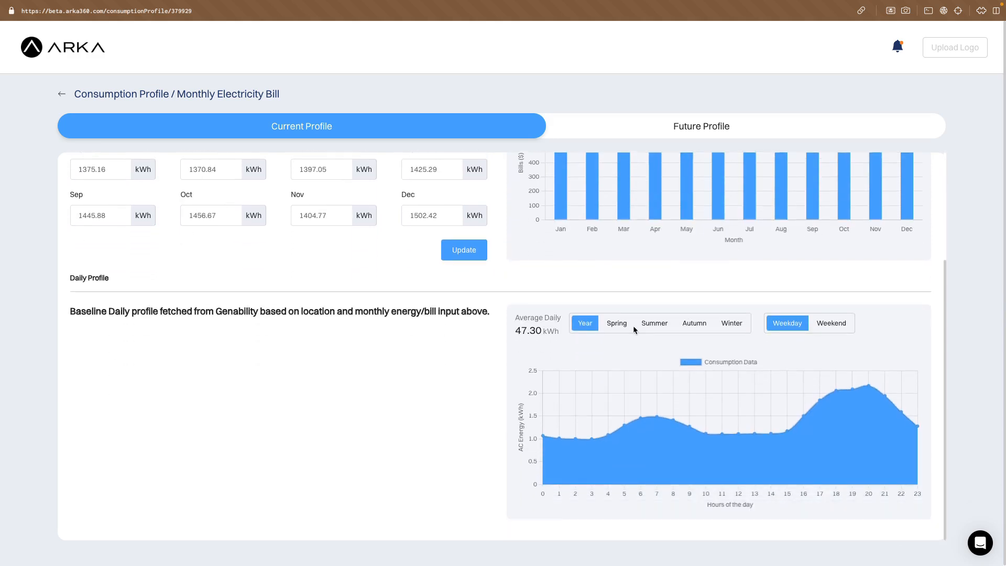
{"action": "left_click", "coordinate": [618, 325]}
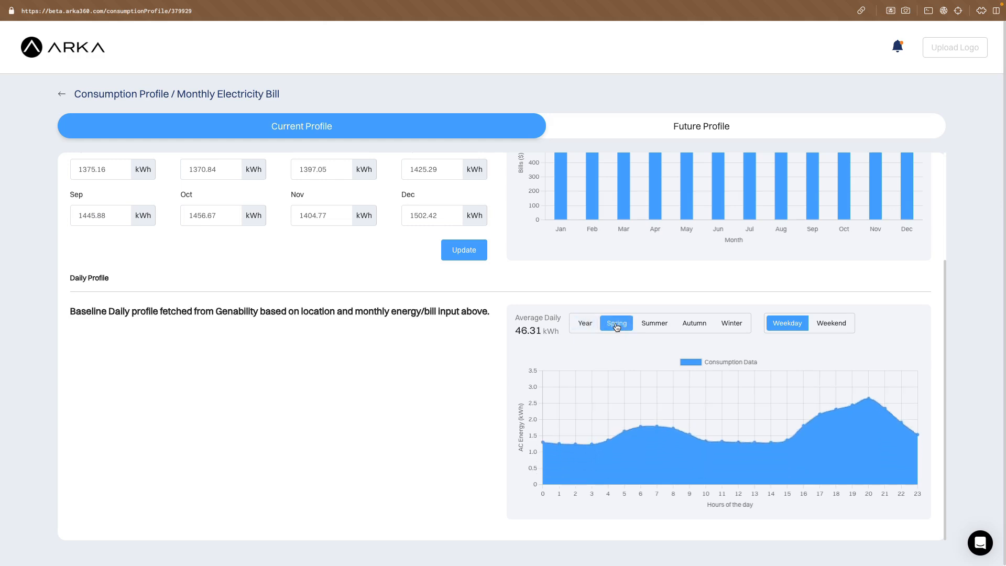
{"action": "left_click", "coordinate": [655, 324]}
{"action": "left_click", "coordinate": [697, 325]}
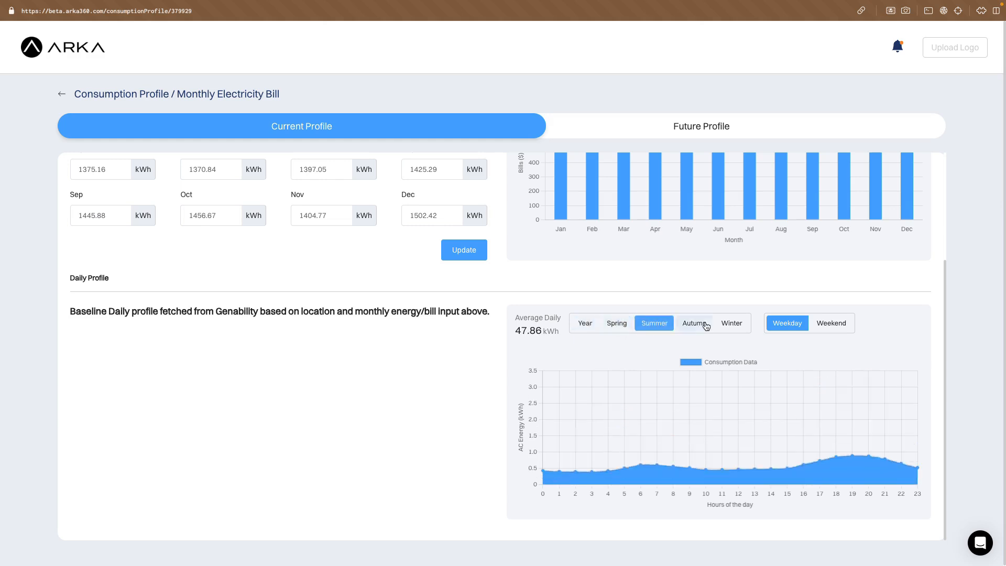
{"action": "left_click", "coordinate": [734, 325]}
{"action": "left_click", "coordinate": [831, 323]}
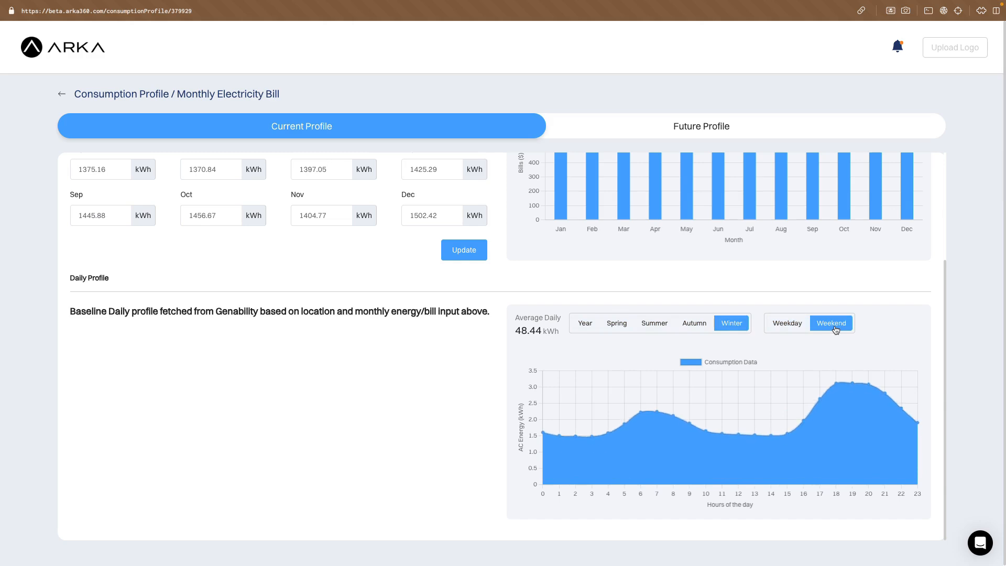
{"action": "scroll", "coordinate": [441, 311], "scroll_direction": "up", "scroll_amount": 3}
{"action": "left_click", "coordinate": [61, 98]}
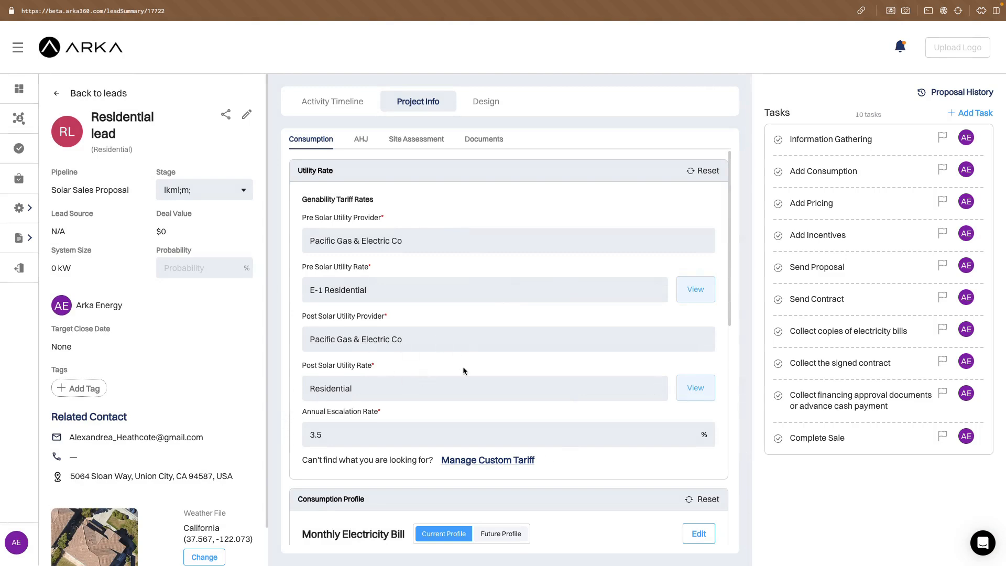
Check the post-solar tariff's details and change the post-solar utility rate to E-ELEC-NEM3 Residential Time-Of-Use - Electric Home - NEM 3.0.
{"action": "left_click", "coordinate": [711, 394]}
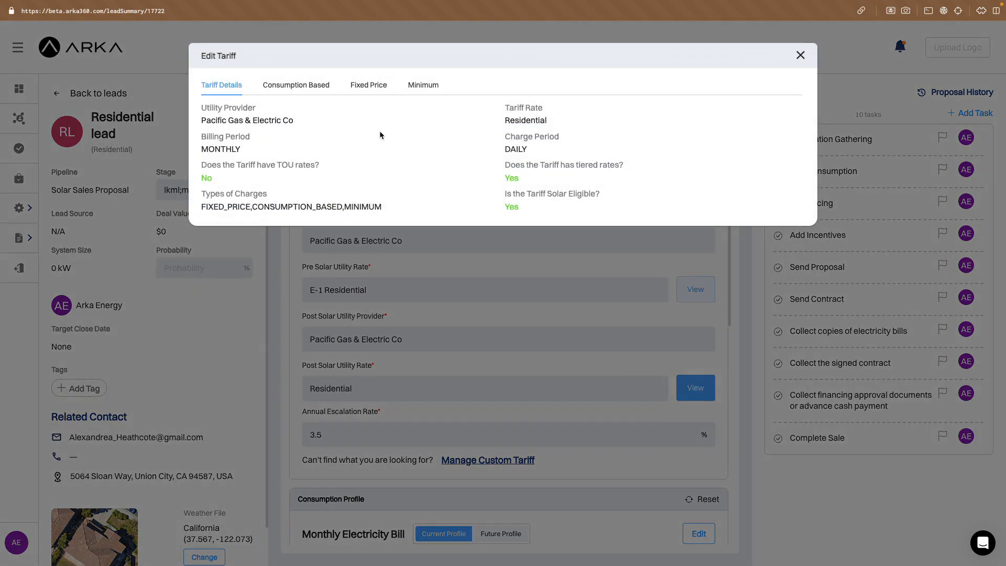
{"action": "left_click", "coordinate": [800, 56]}
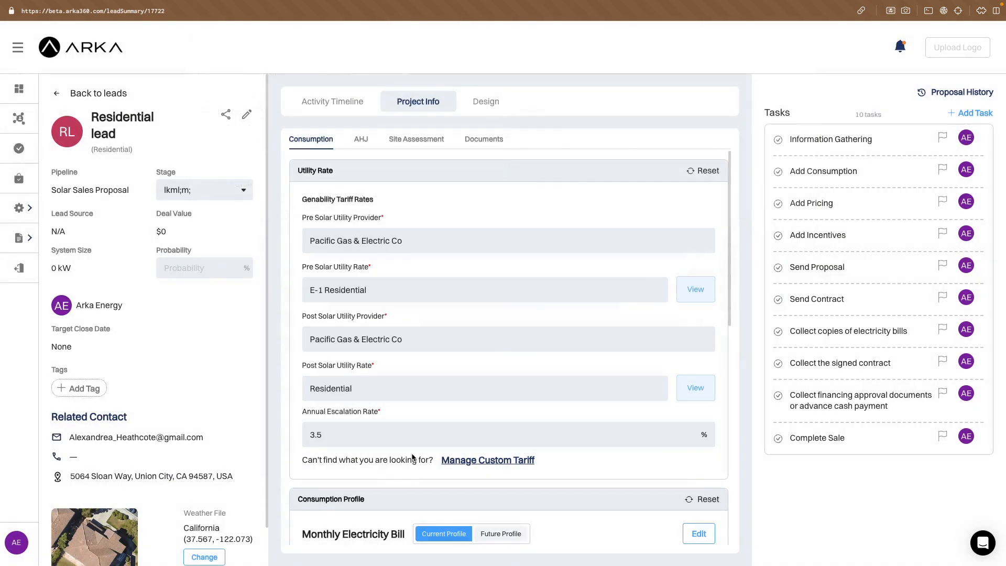
{"action": "left_click", "coordinate": [388, 390]}
{"action": "scroll", "coordinate": [546, 356], "scroll_direction": "down", "scroll_amount": 1}
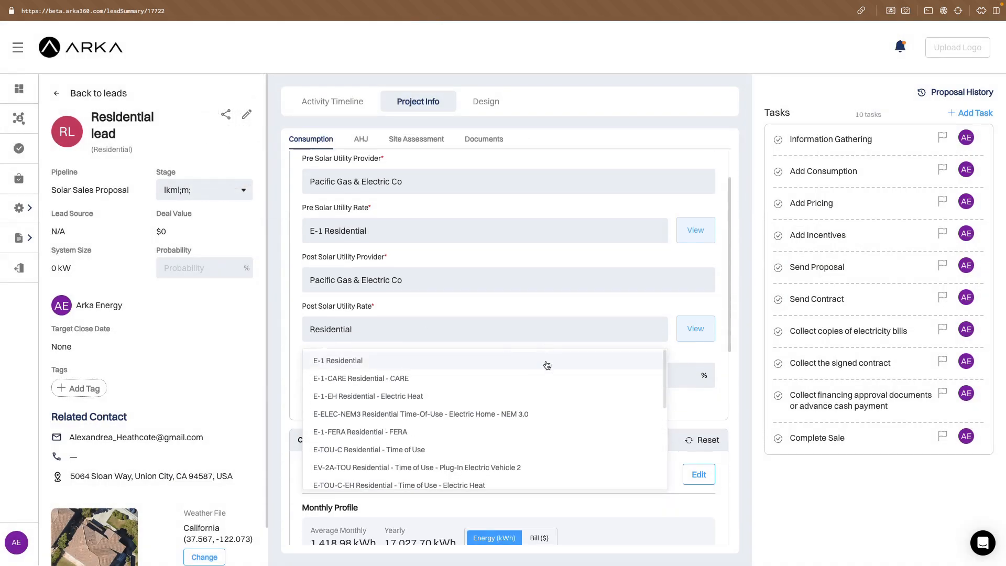
{"action": "left_click", "coordinate": [472, 414]}
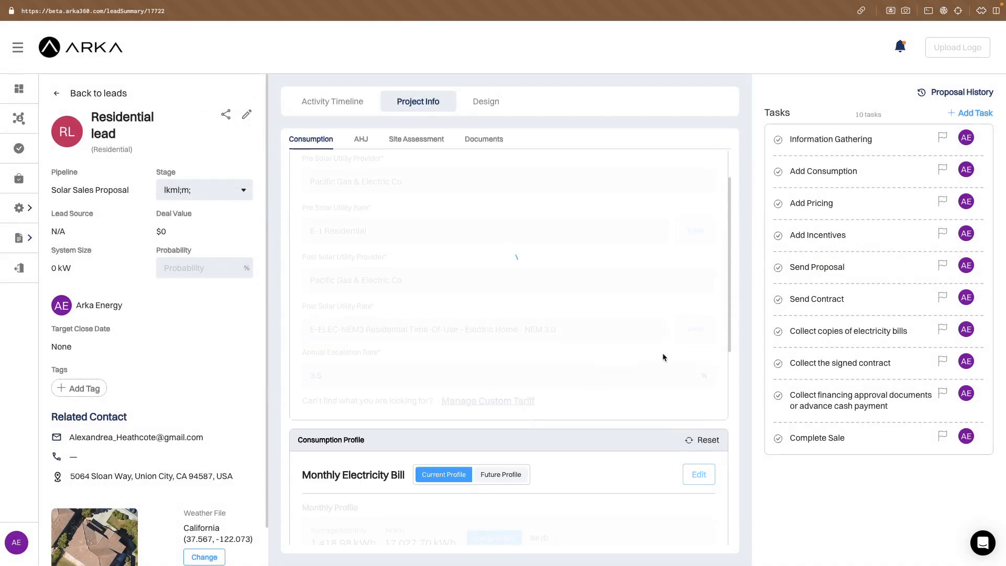
Review the new post-solar tariff's details, consumption-based charges and weekday time-of-use schedule, and close the tariff.
{"action": "left_click", "coordinate": [687, 341]}
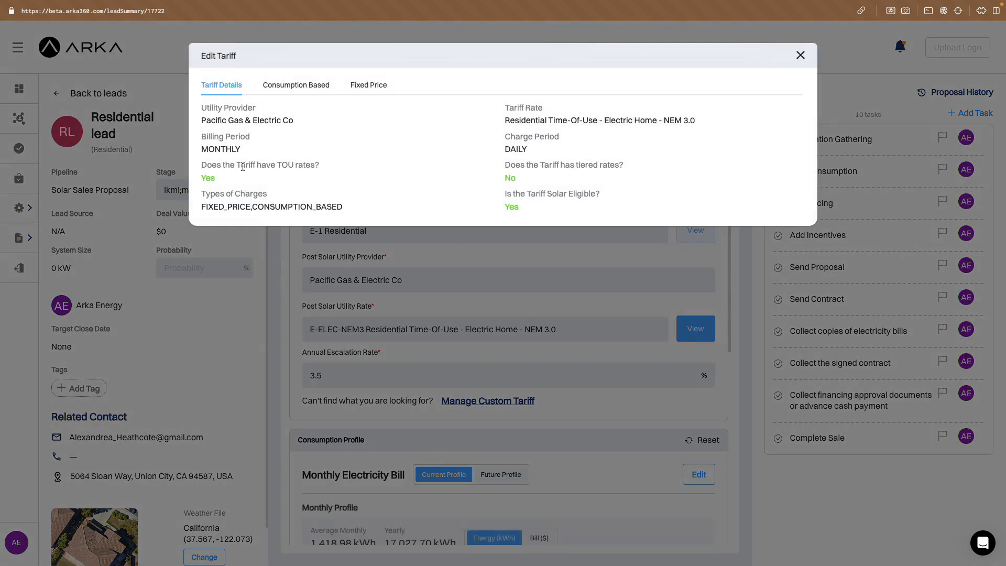
{"action": "left_click", "coordinate": [307, 90]}
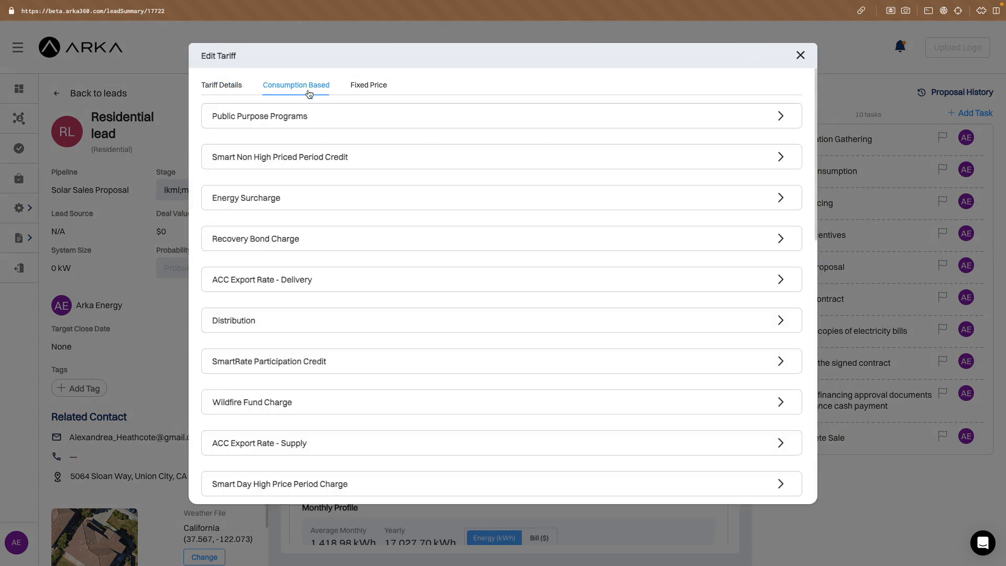
{"action": "scroll", "coordinate": [456, 294], "scroll_direction": "down", "scroll_amount": 10}
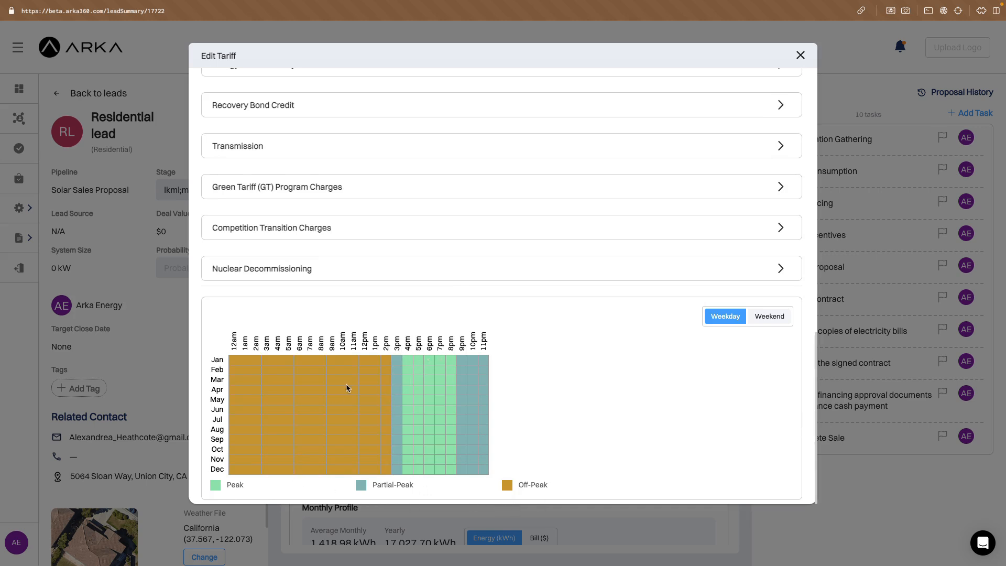
{"action": "scroll", "coordinate": [347, 388], "scroll_direction": "up", "scroll_amount": 10}
{"action": "left_click", "coordinate": [800, 55]}
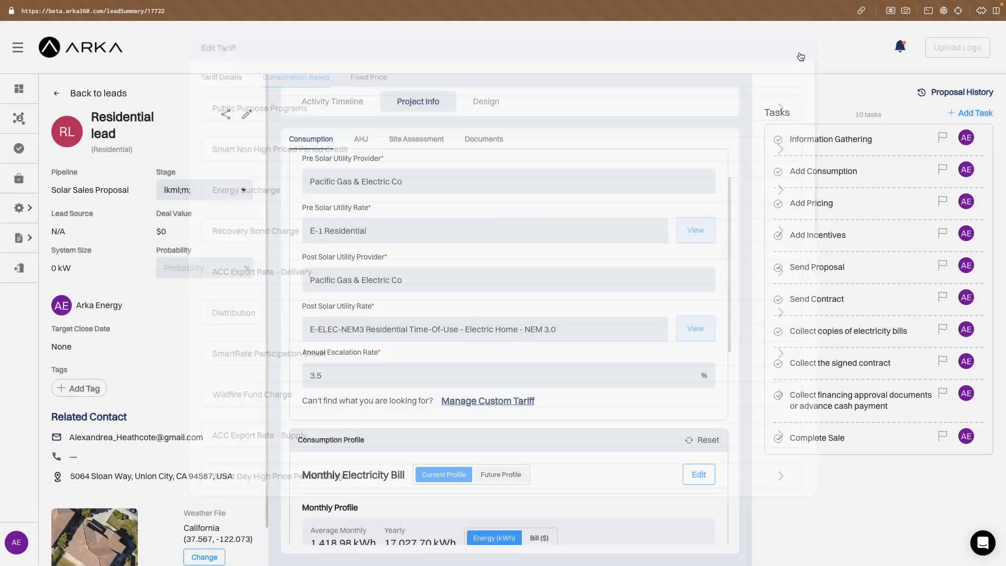
Create a new self-design for the lead with the ESS Only system type.
{"action": "left_click", "coordinate": [499, 99]}
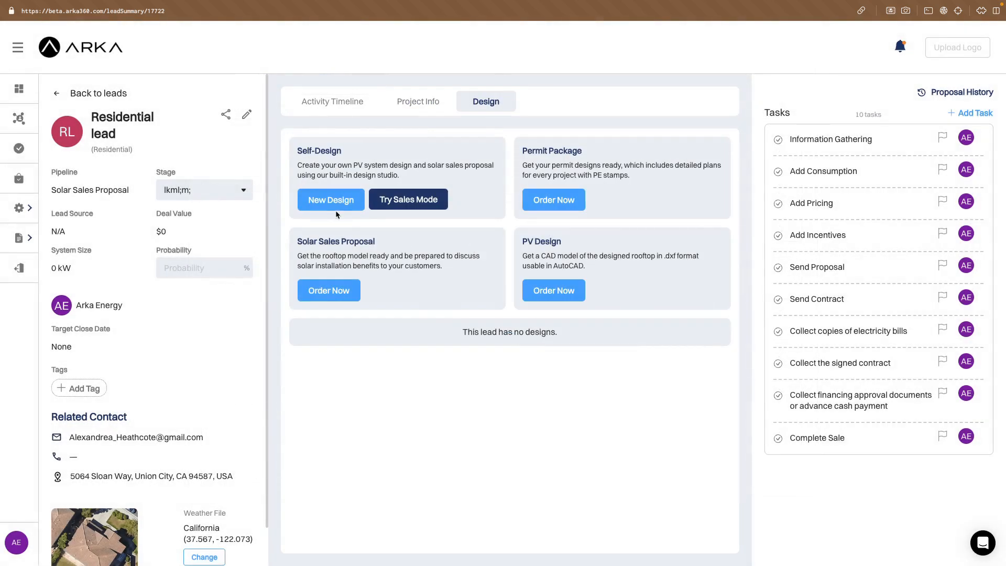
{"action": "left_click", "coordinate": [332, 203]}
{"action": "left_click", "coordinate": [488, 211]}
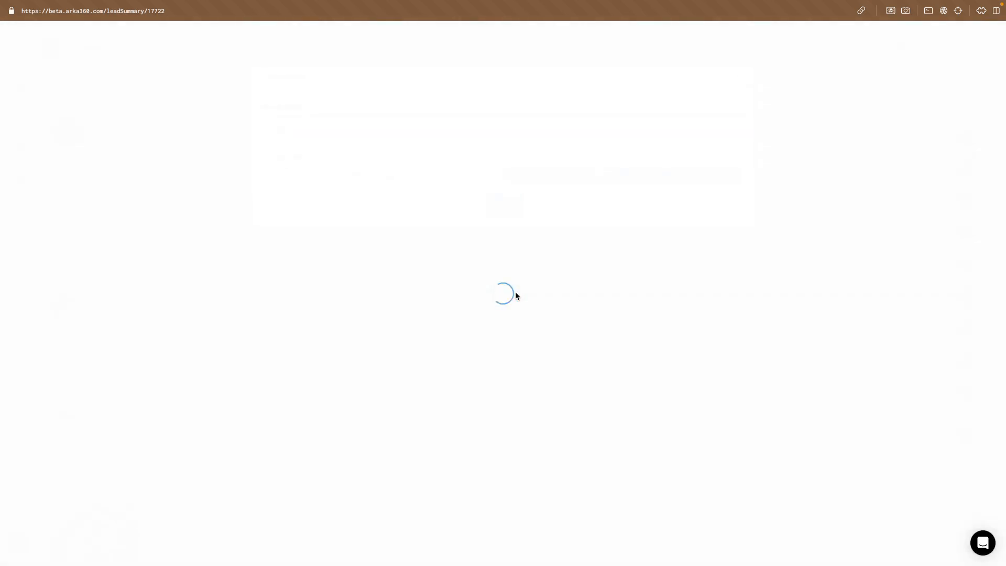
Start a Self Consumption Bill Savings battery setup, review its charge and discharge configuration and required capacity, and continue to battery selection.
{"action": "scroll", "coordinate": [515, 291], "scroll_direction": "down", "scroll_amount": 1}
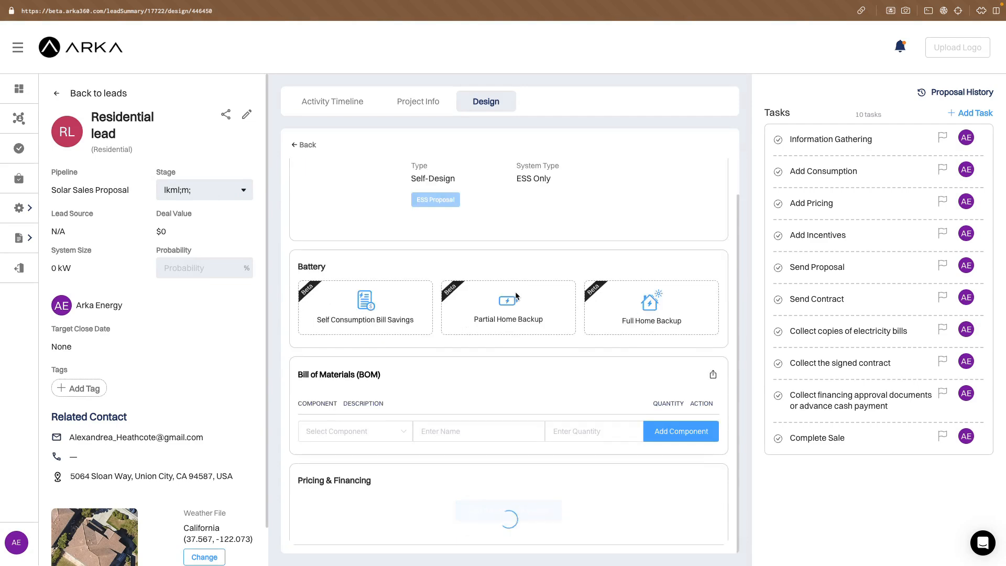
{"action": "left_click", "coordinate": [373, 302]}
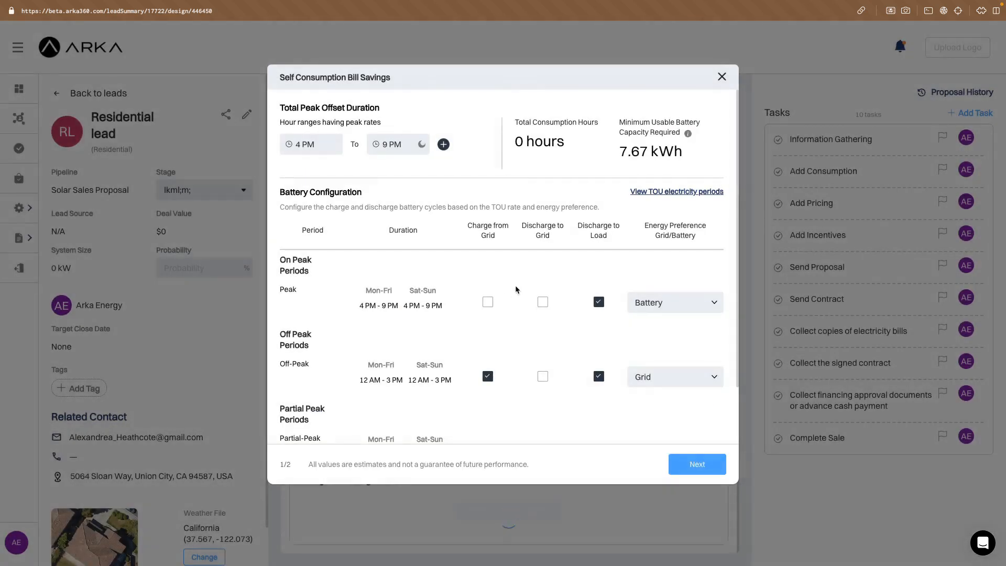
{"action": "scroll", "coordinate": [516, 288], "scroll_direction": "down", "scroll_amount": 2}
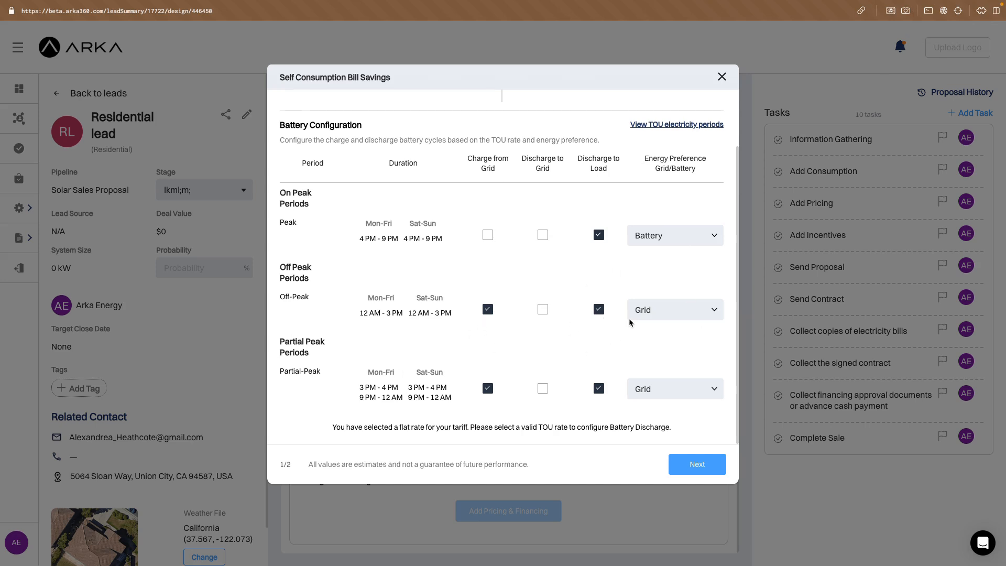
{"action": "scroll", "coordinate": [629, 319], "scroll_direction": "up", "scroll_amount": 2}
{"action": "left_click_drag", "start_coordinate": [620, 152], "coordinate": [682, 152]}
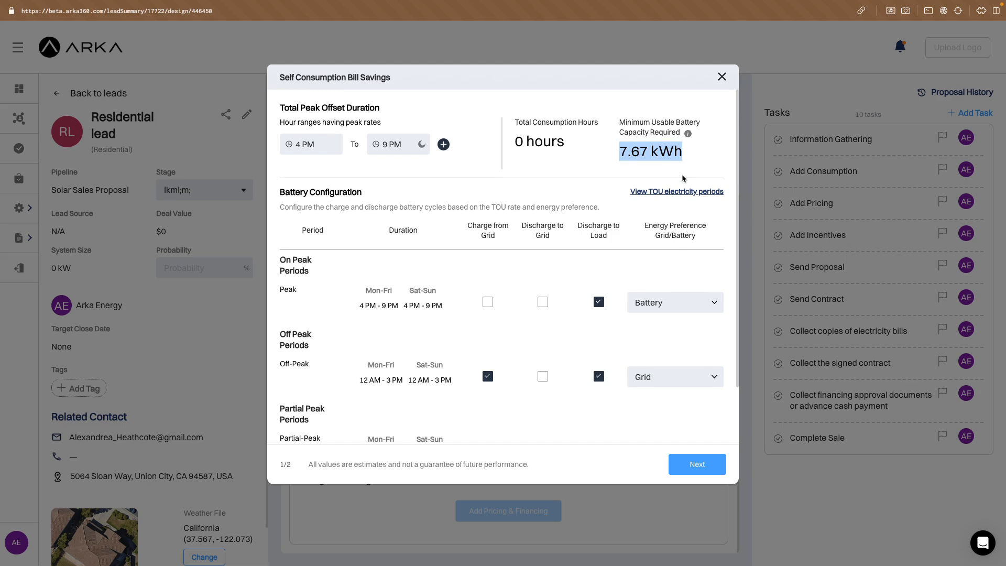
{"action": "left_click", "coordinate": [692, 472]}
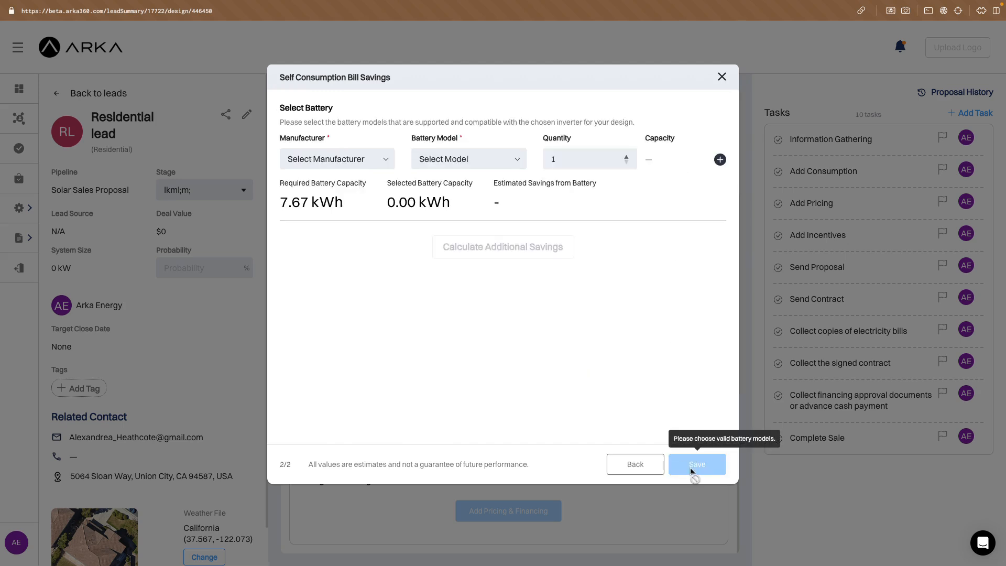
Select one Enphase ENCHARGE-10T-1P-INT battery, calculate the additional savings, and save the battery setup.
{"action": "left_click", "coordinate": [353, 158]}
{"action": "left_click", "coordinate": [341, 189]}
{"action": "left_click", "coordinate": [502, 161]}
{"action": "left_click", "coordinate": [515, 188]}
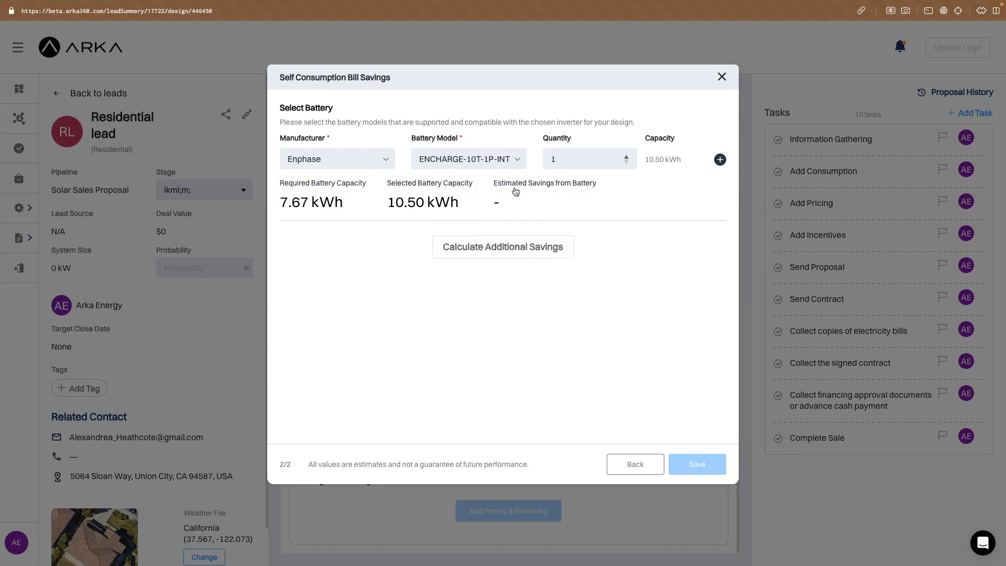
{"action": "left_click", "coordinate": [492, 250]}
{"action": "left_click_drag", "start_coordinate": [489, 189], "coordinate": [593, 199]}
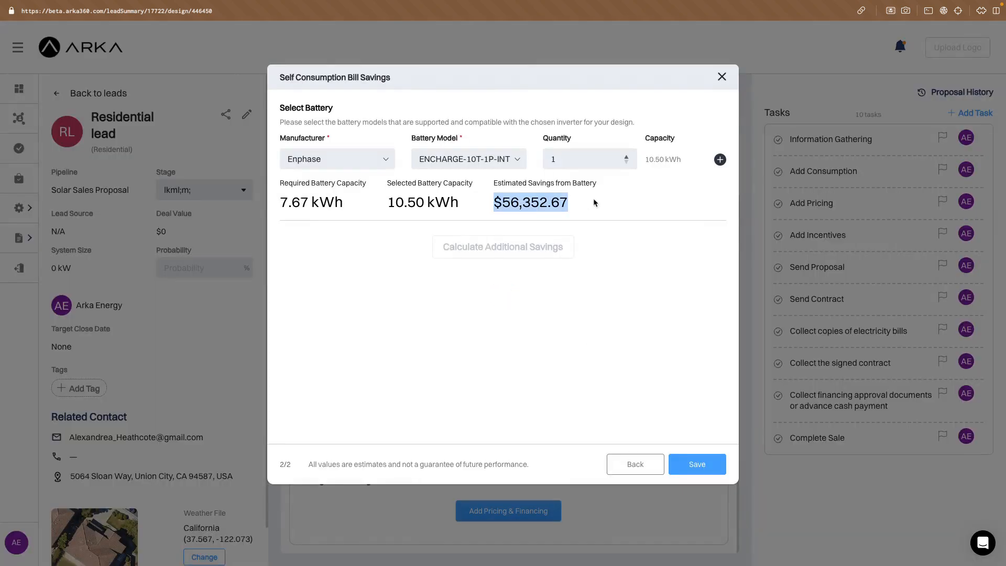
{"action": "left_click", "coordinate": [703, 466]}
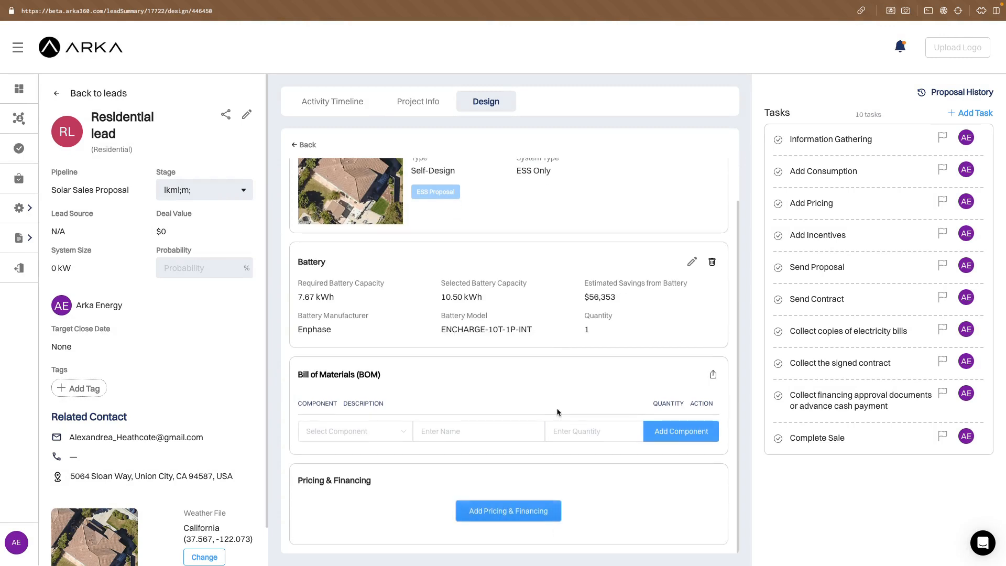
Add pricing to the design with a battery price of $18000 and calculate the totals.
{"action": "left_click", "coordinate": [536, 511]}
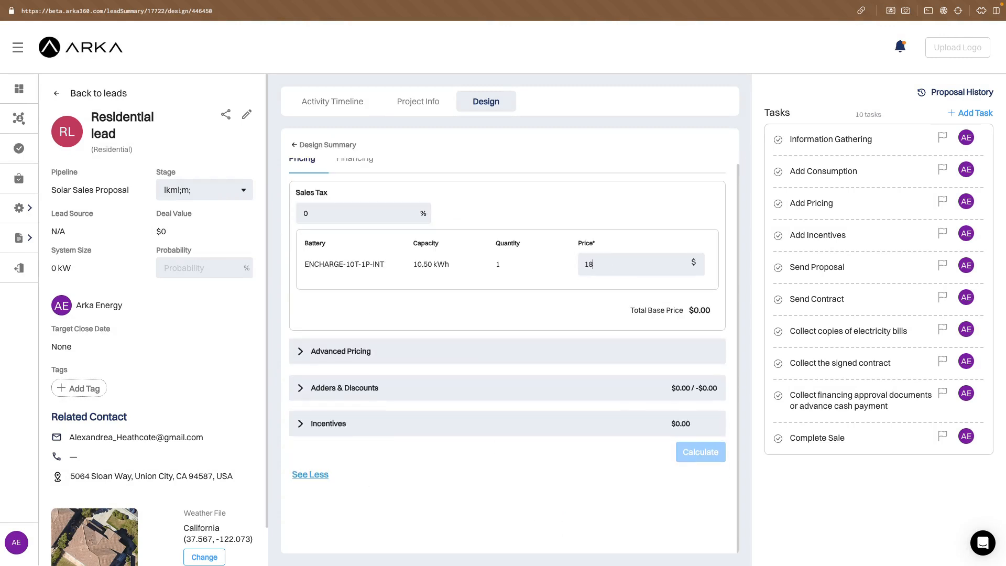
{"action": "type", "text": "000"}
{"action": "left_click", "coordinate": [700, 453]}
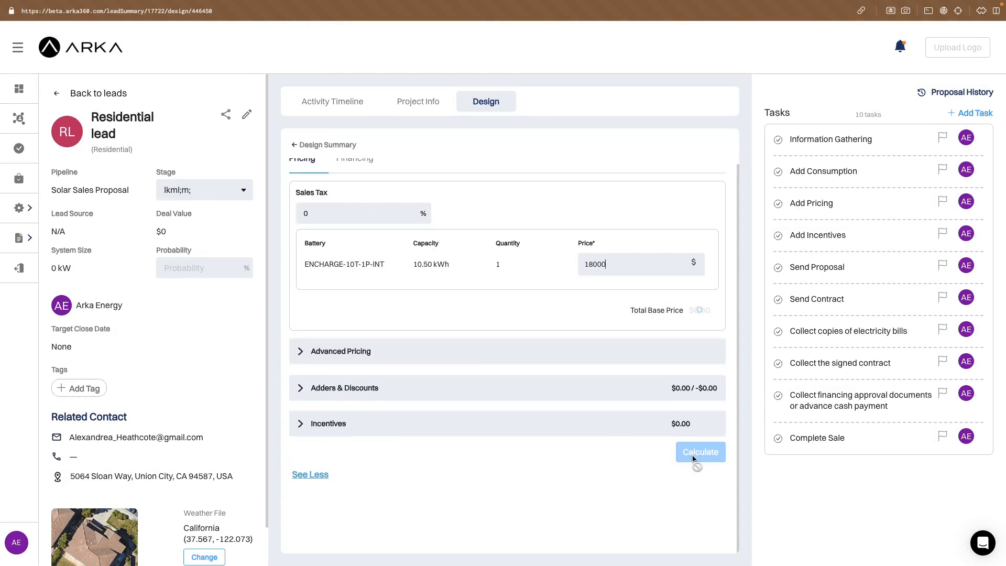
Return to the design summary, open the ESS proposal and look over its cover page and summary.
{"action": "left_click", "coordinate": [305, 150]}
{"action": "left_click", "coordinate": [436, 242]}
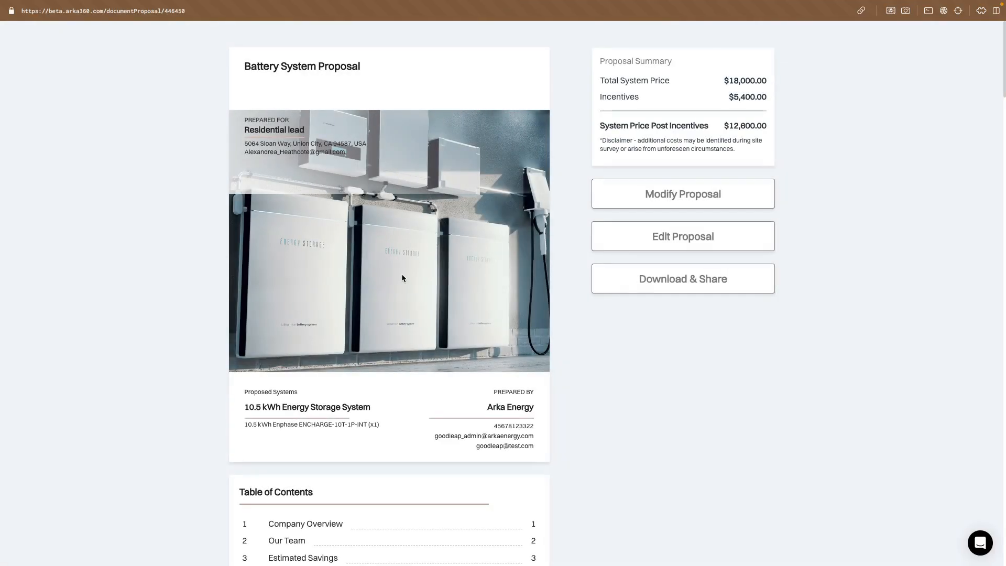
{"action": "scroll", "coordinate": [432, 313], "scroll_direction": "down", "scroll_amount": 15}
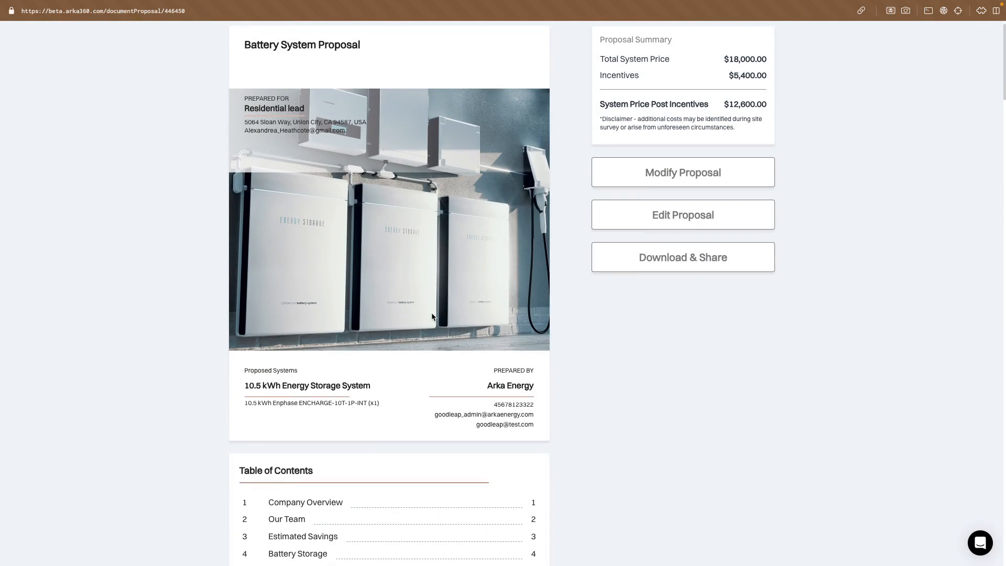